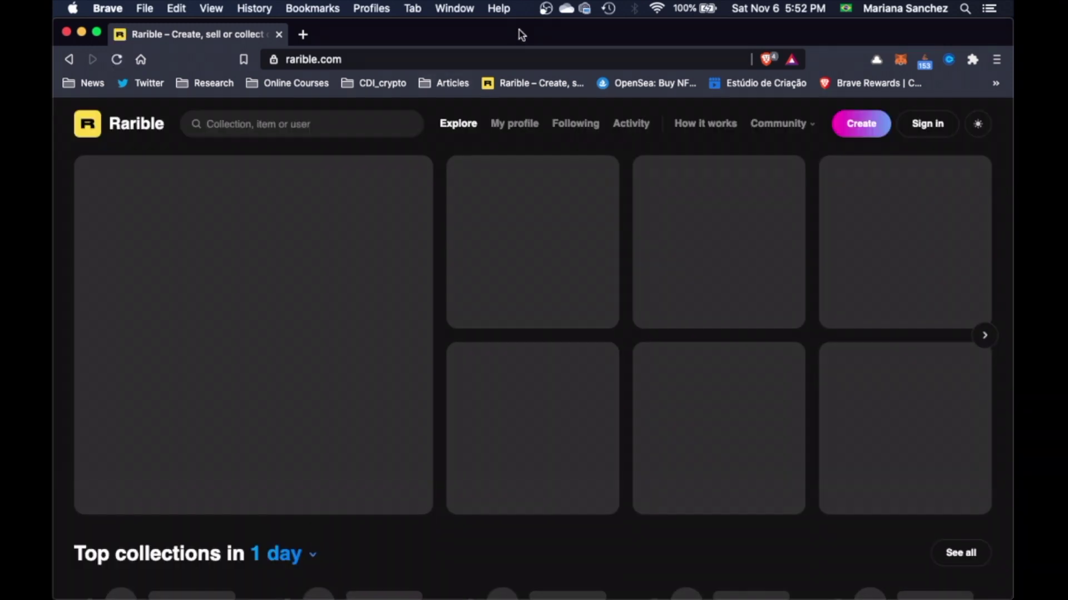
Step: Open the wallet sign-in page from the Rarible homepage's top bar
{"action": "left_click", "coordinate": [928, 125]}
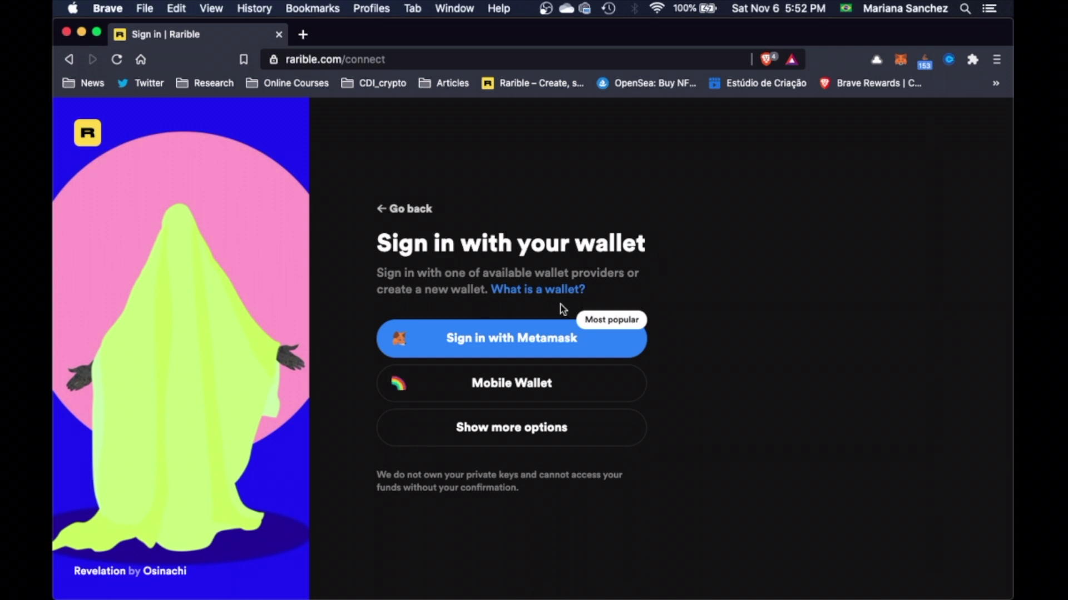
Step: Connect the MetaMask wallet, unlocking it with its password
{"action": "left_click", "coordinate": [502, 344]}
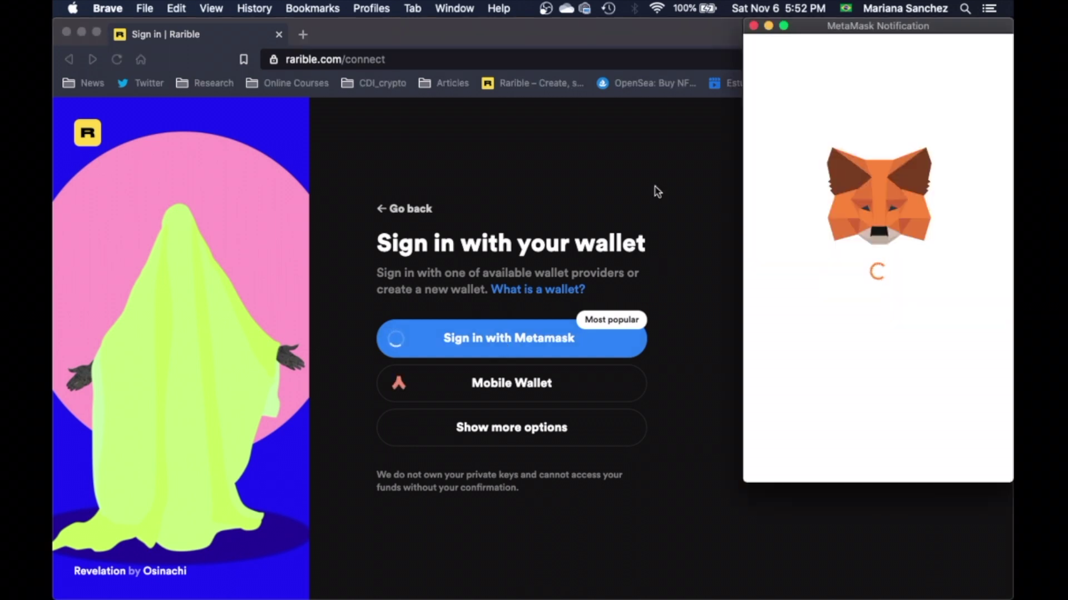
{"action": "type", "text": "a"}
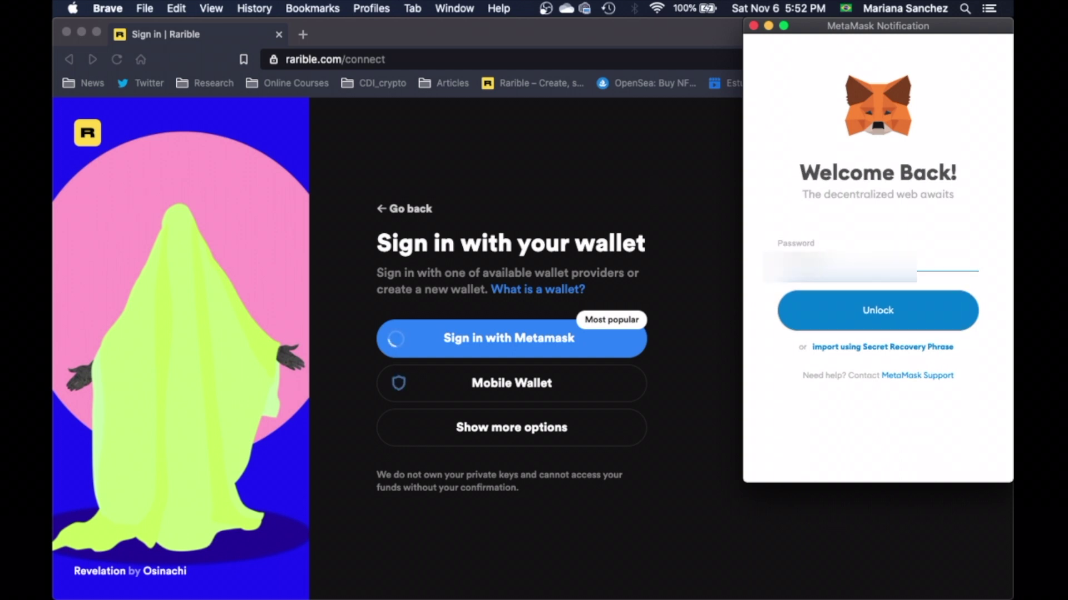
{"action": "key", "text": "Return"}
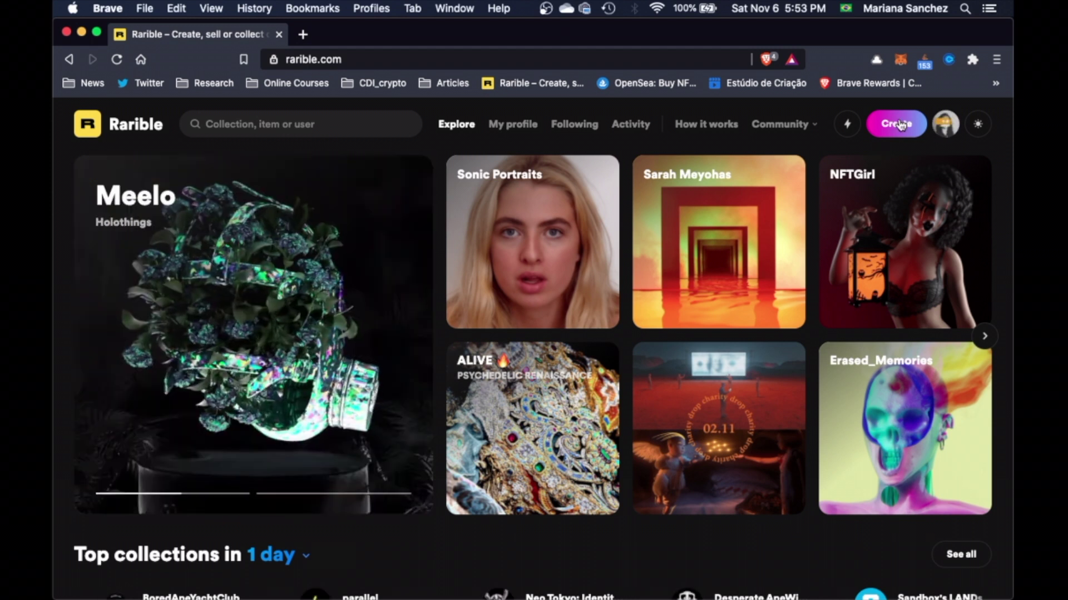
Step: Start a new Single collectible
{"action": "left_click", "coordinate": [893, 125]}
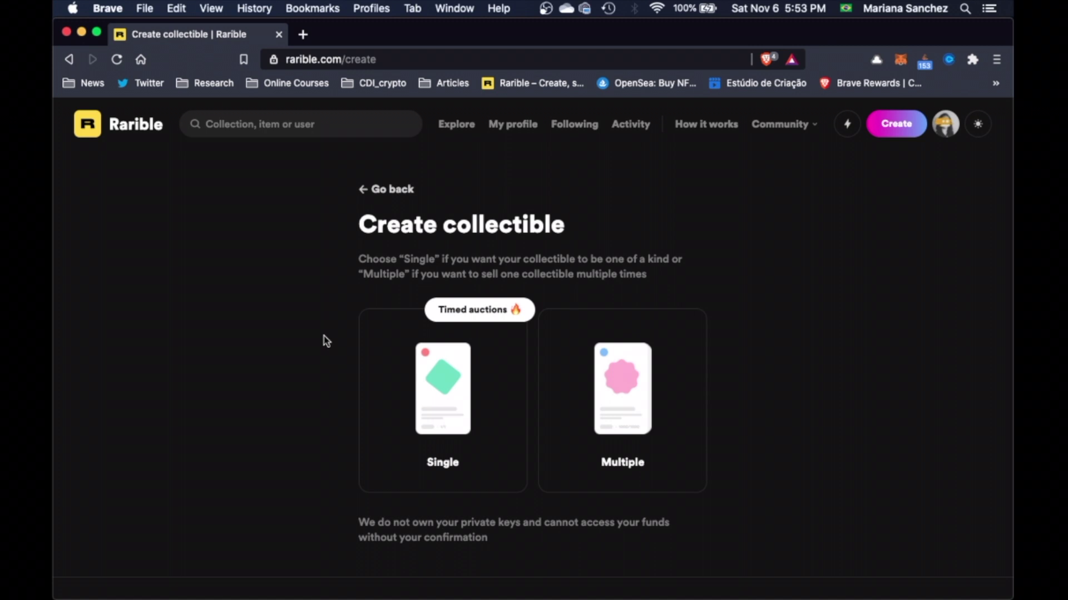
{"action": "left_click", "coordinate": [430, 396]}
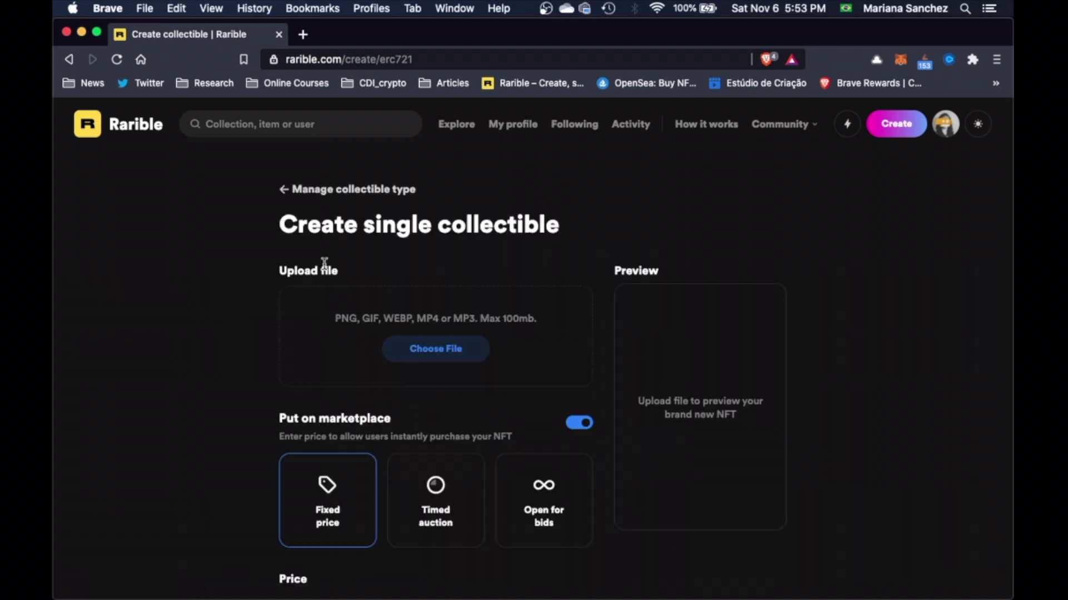
{"action": "scroll", "coordinate": [223, 300], "scroll_direction": "down", "scroll_amount": 2}
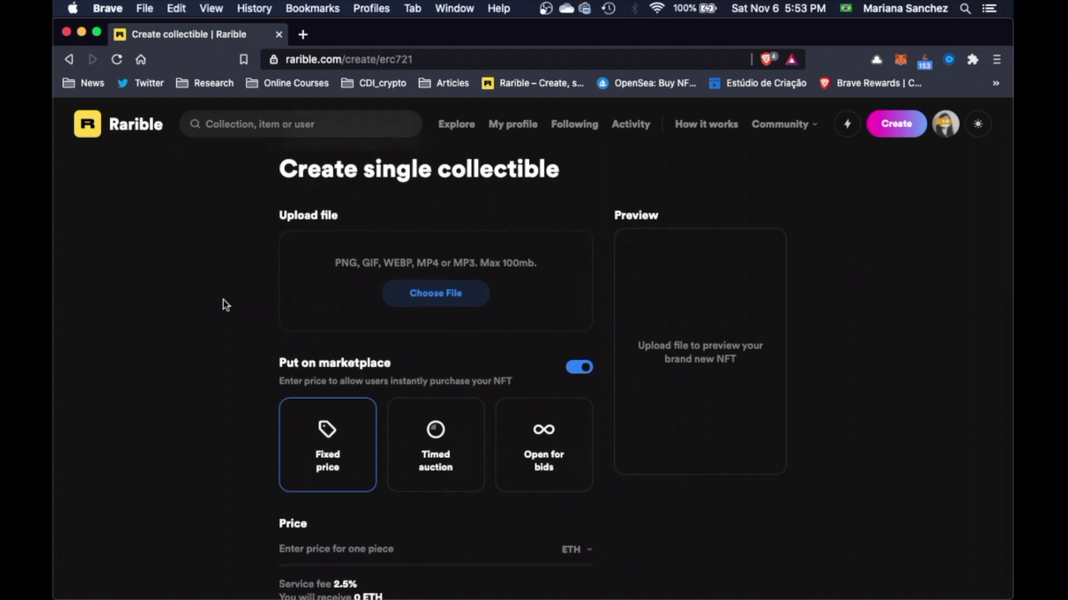
Step: Upload Effects_beat2.mp3 as the collectible's audio file
{"action": "left_click", "coordinate": [429, 293]}
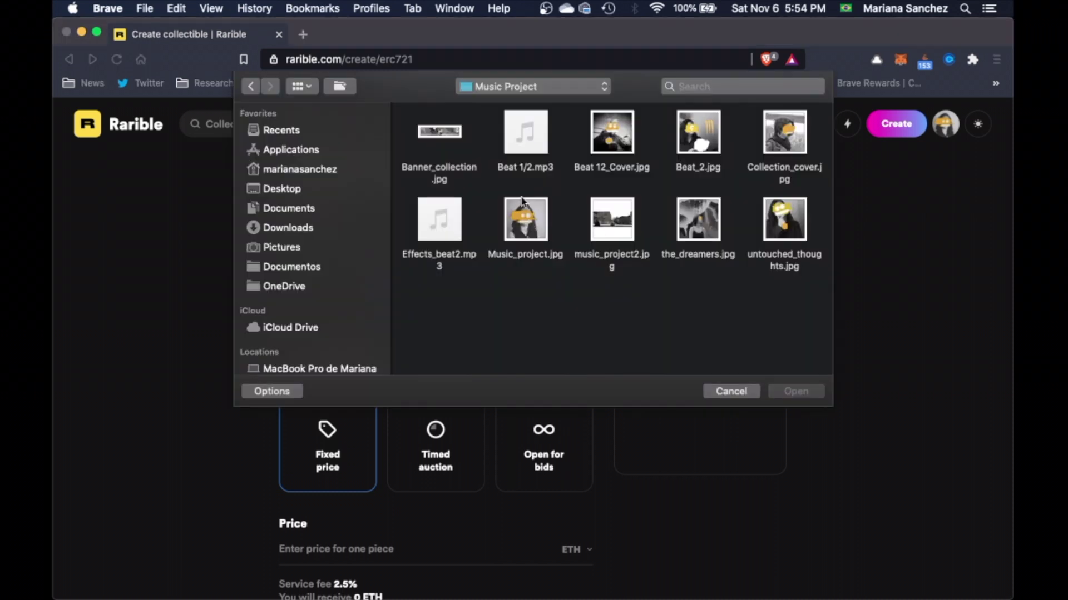
{"action": "left_click", "coordinate": [442, 225]}
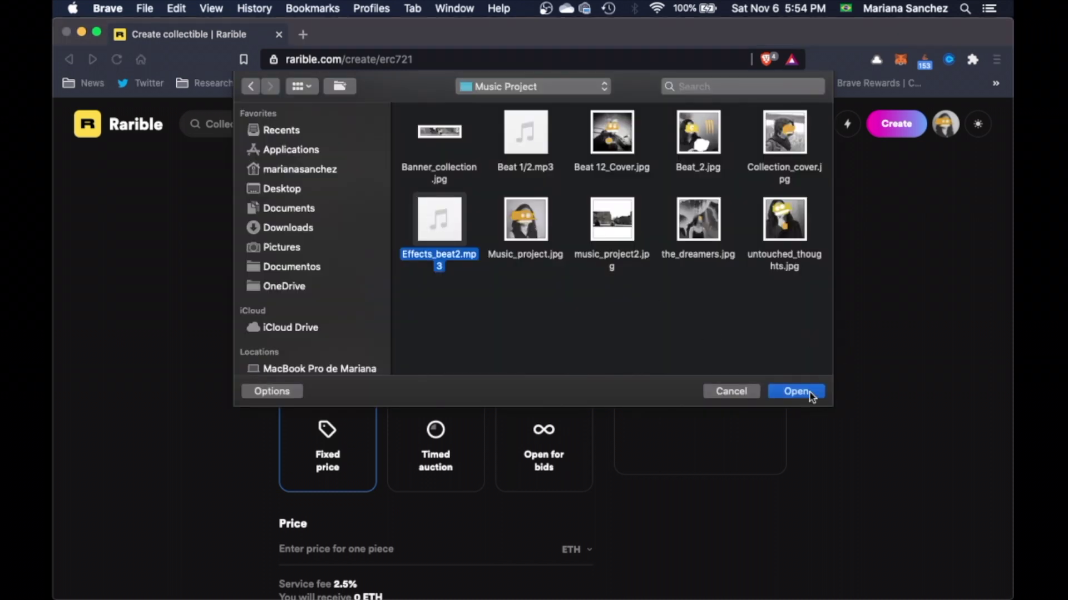
{"action": "left_click", "coordinate": [807, 394]}
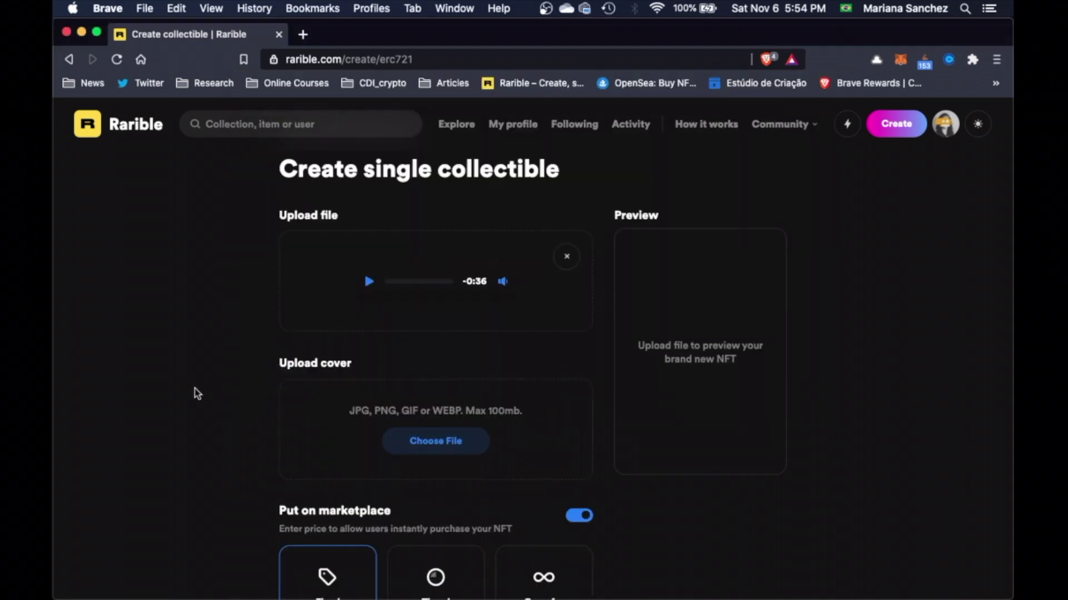
{"action": "scroll", "coordinate": [194, 393], "scroll_direction": "down", "scroll_amount": 2}
{"action": "scroll", "coordinate": [248, 362], "scroll_direction": "down", "scroll_amount": 2}
Step: Upload Beat_2.jpg as the cover image
{"action": "left_click", "coordinate": [432, 317]}
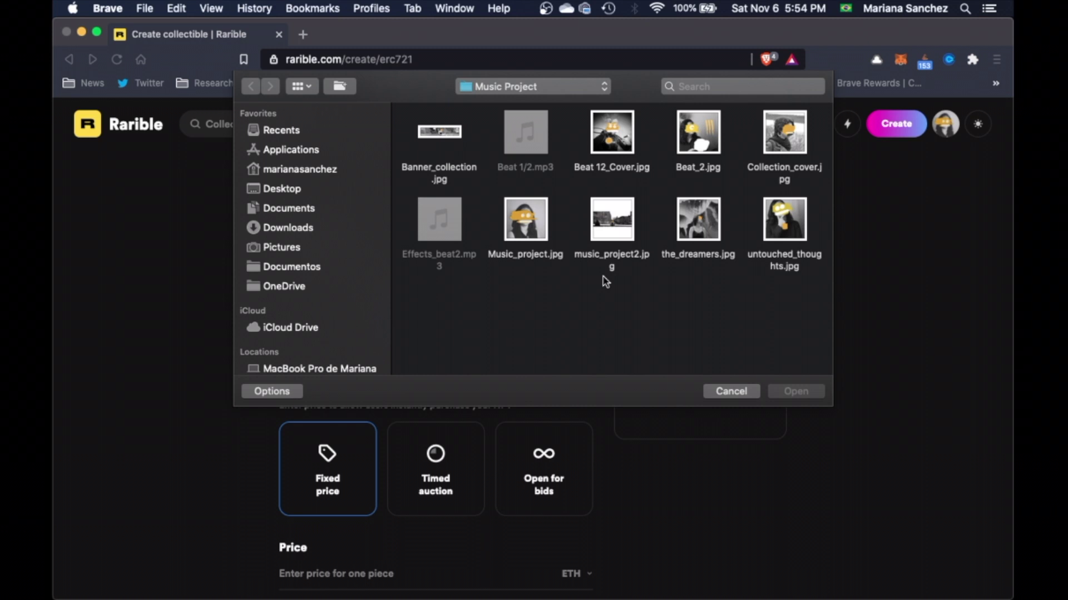
{"action": "left_click", "coordinate": [697, 134]}
{"action": "left_click", "coordinate": [792, 391]}
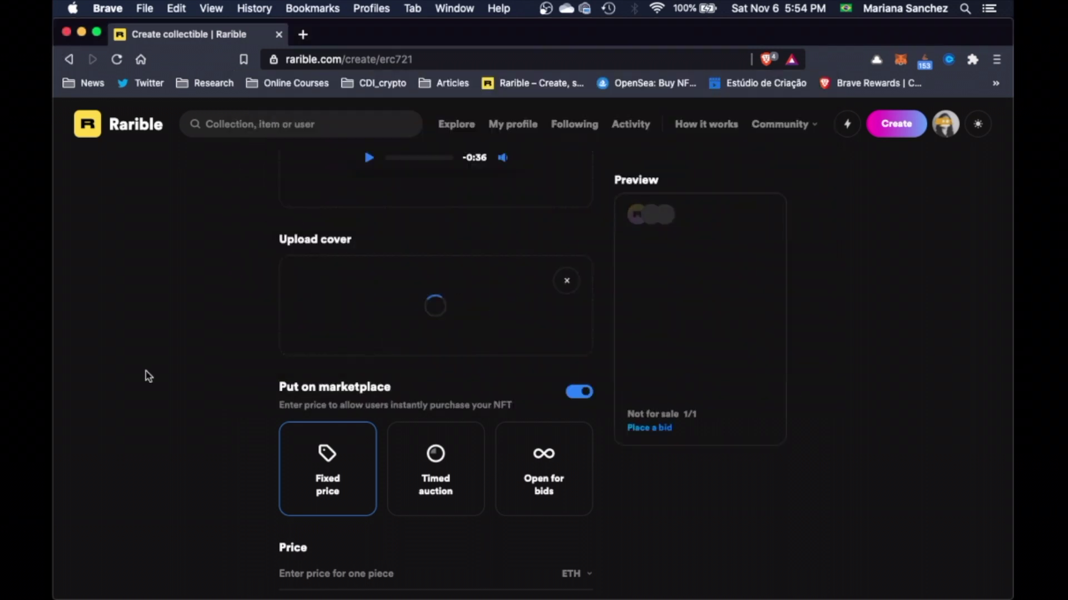
{"action": "scroll", "coordinate": [145, 376], "scroll_direction": "down", "scroll_amount": 1}
{"action": "scroll", "coordinate": [145, 376], "scroll_direction": "down", "scroll_amount": 2}
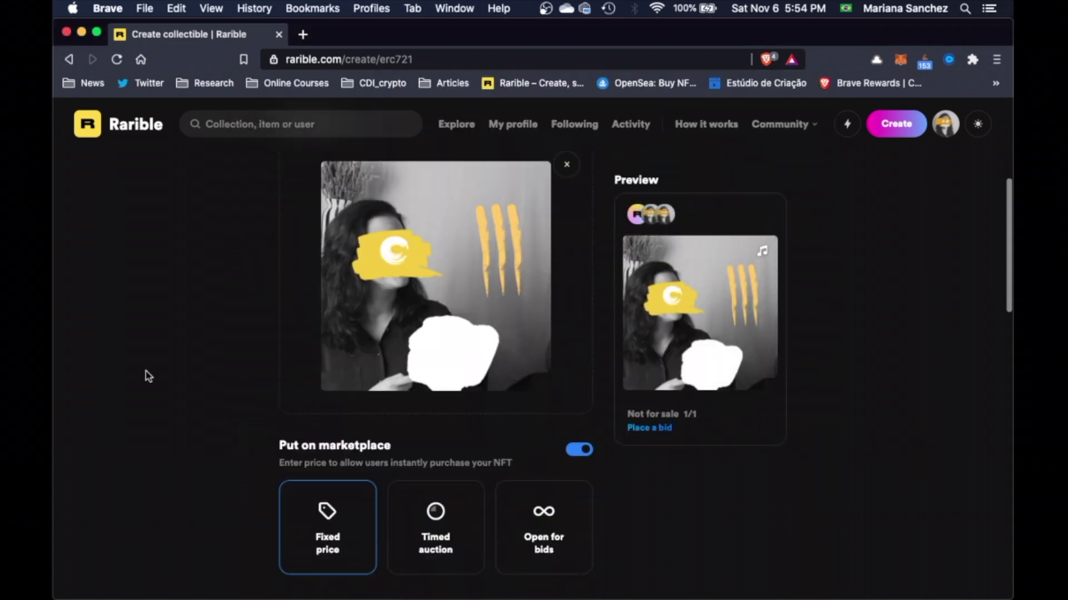
{"action": "scroll", "coordinate": [145, 376], "scroll_direction": "down", "scroll_amount": 1}
{"action": "scroll", "coordinate": [145, 377], "scroll_direction": "down", "scroll_amount": 2}
{"action": "scroll", "coordinate": [146, 376], "scroll_direction": "down", "scroll_amount": 2}
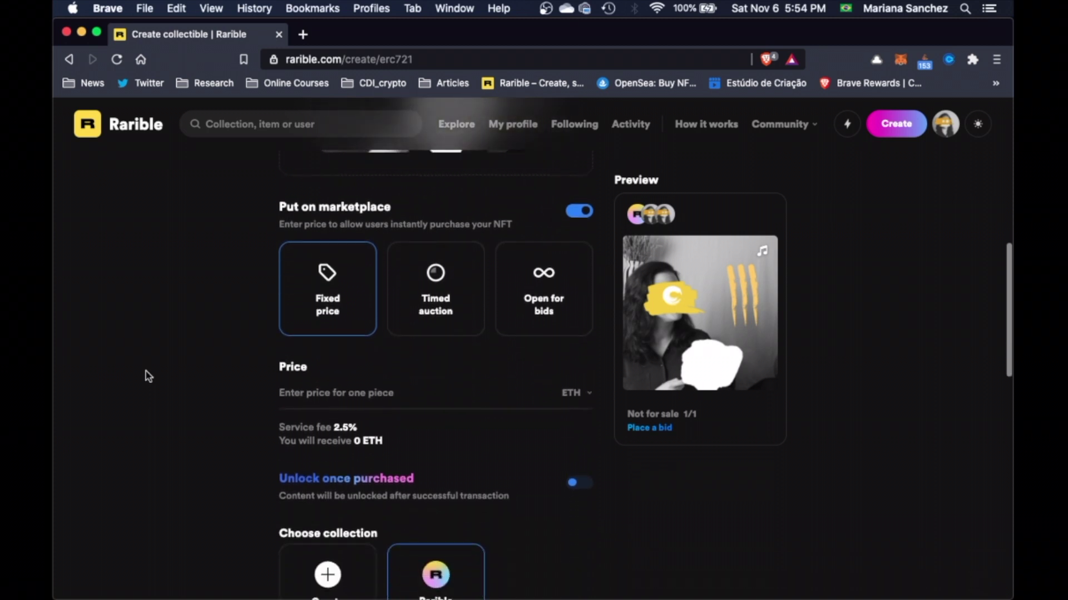
{"action": "scroll", "coordinate": [146, 377], "scroll_direction": "down", "scroll_amount": 1}
{"action": "scroll", "coordinate": [145, 377], "scroll_direction": "down", "scroll_amount": 1}
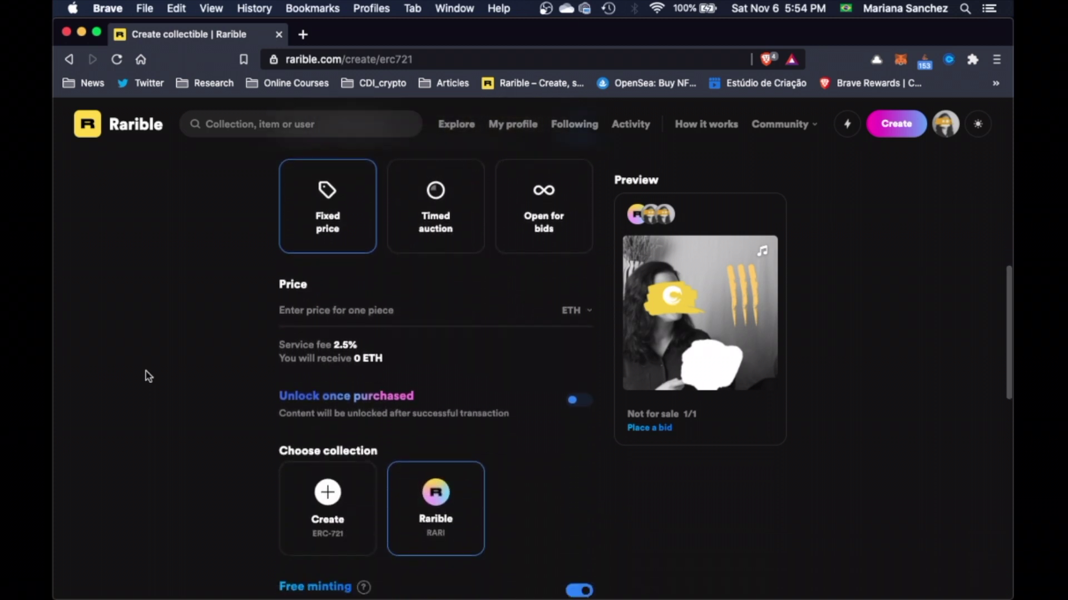
Step: Enter a fixed sale price of 0.008 ETH
{"action": "left_click", "coordinate": [299, 311]}
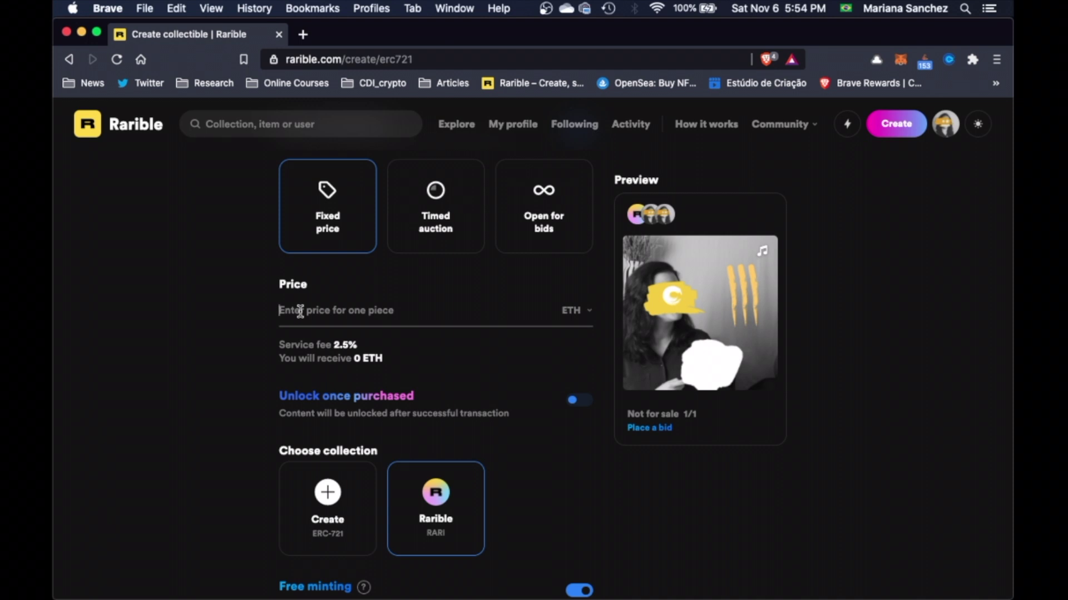
{"action": "type", "text": "0"}
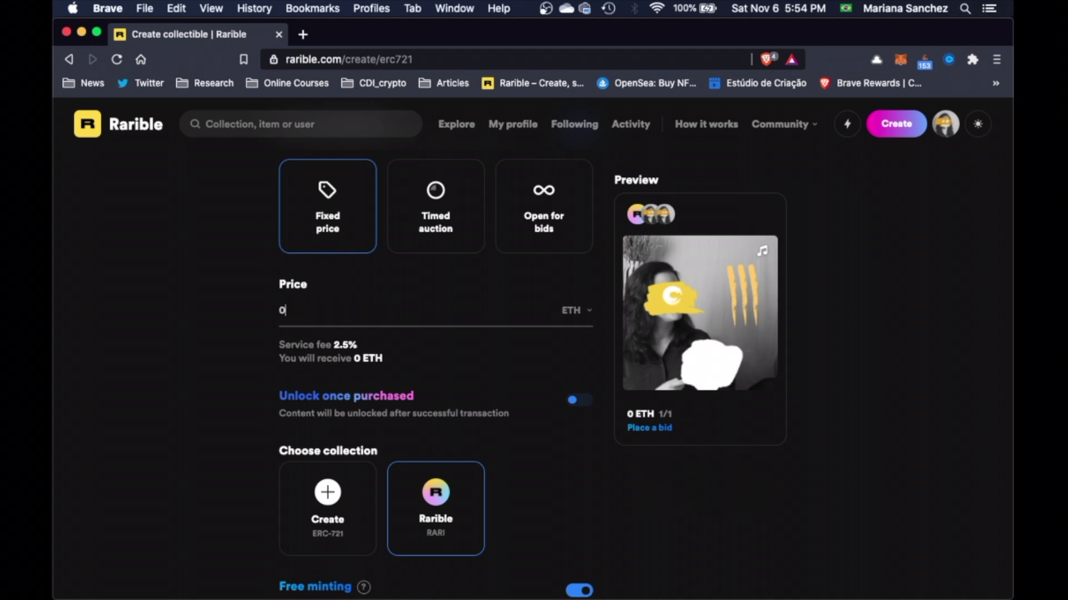
{"action": "type", "text": ".008"}
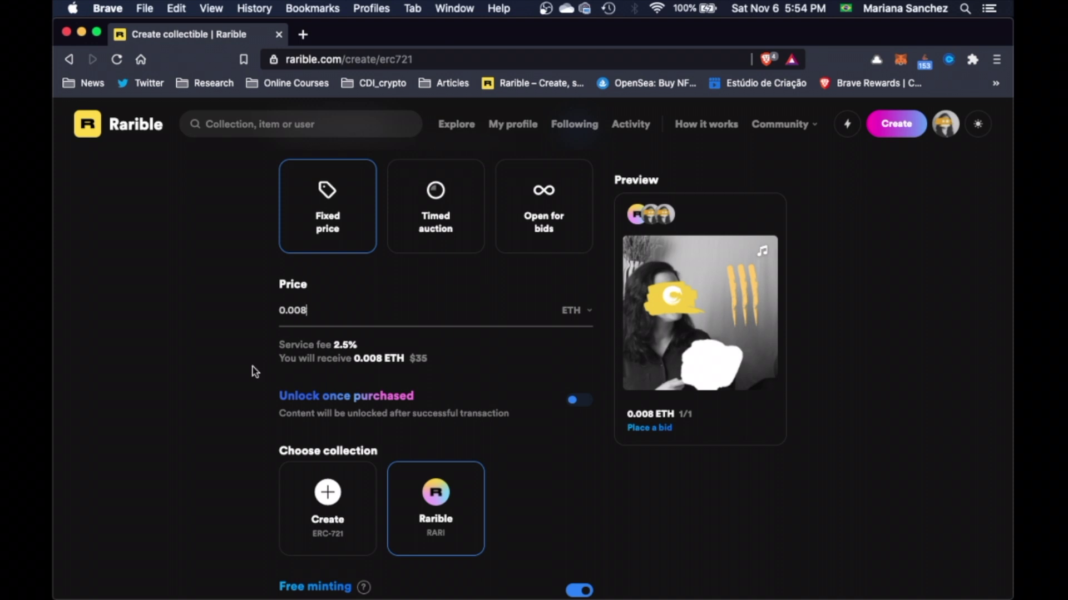
{"action": "scroll", "coordinate": [232, 374], "scroll_direction": "down", "scroll_amount": 1}
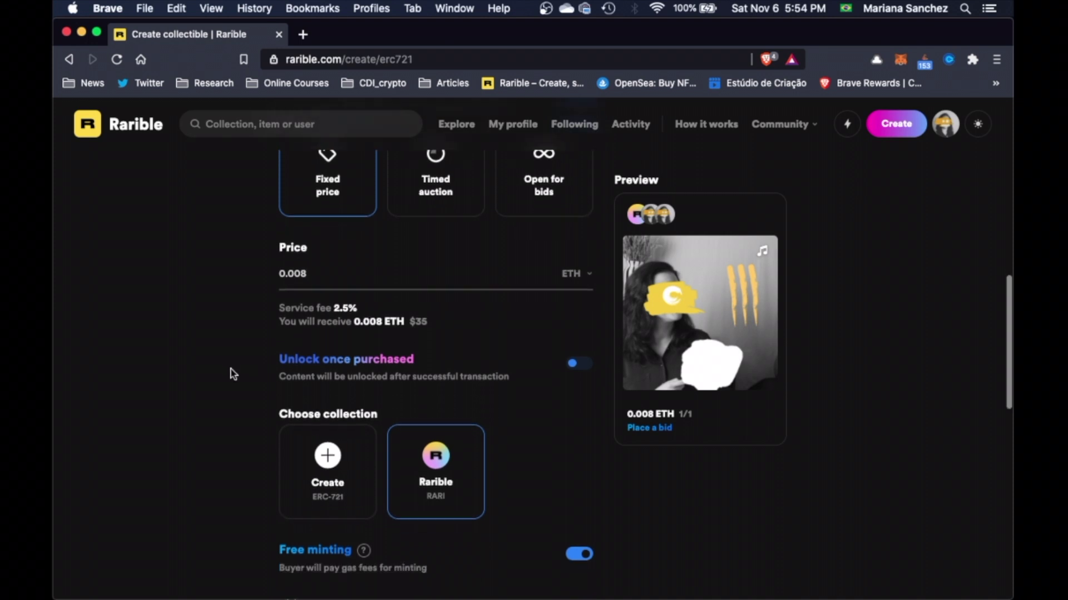
{"action": "scroll", "coordinate": [232, 374], "scroll_direction": "down", "scroll_amount": 1}
{"action": "scroll", "coordinate": [232, 375], "scroll_direction": "down", "scroll_amount": 1}
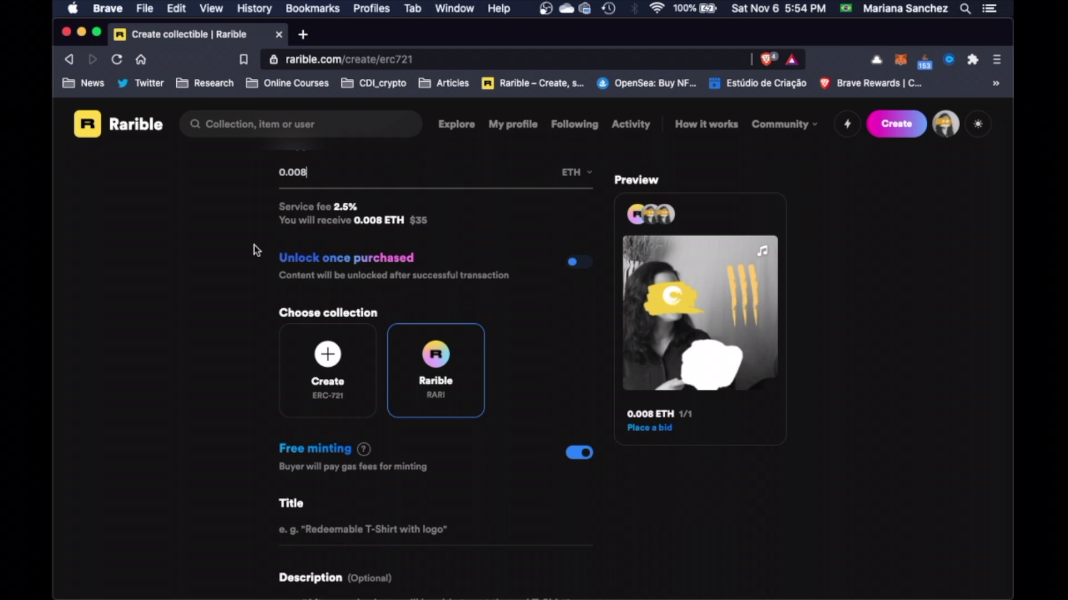
{"action": "scroll", "coordinate": [233, 296], "scroll_direction": "down", "scroll_amount": 2}
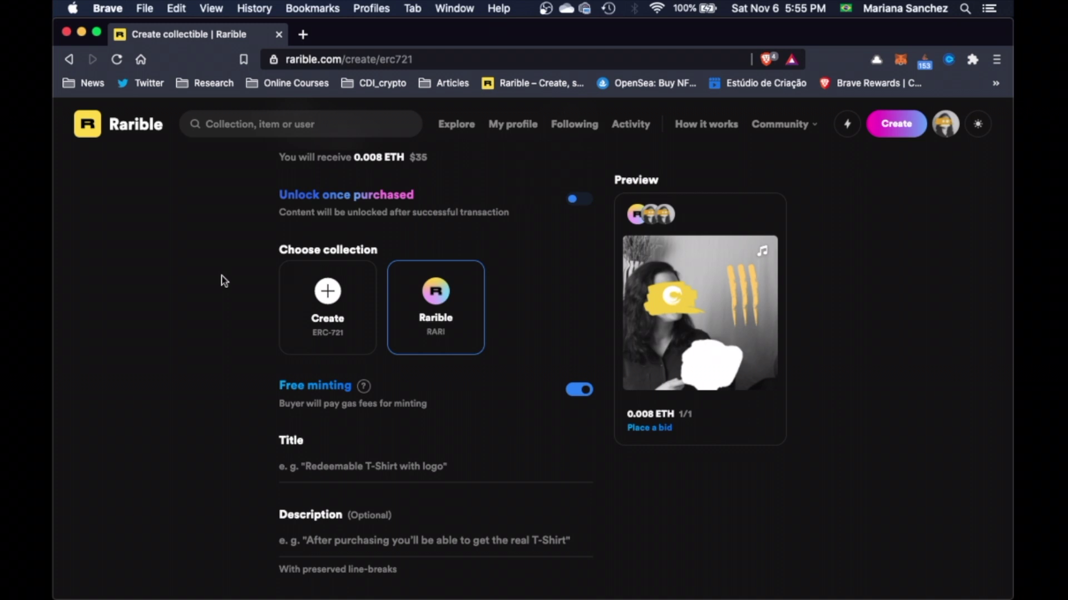
{"action": "scroll", "coordinate": [220, 282], "scroll_direction": "down", "scroll_amount": 2}
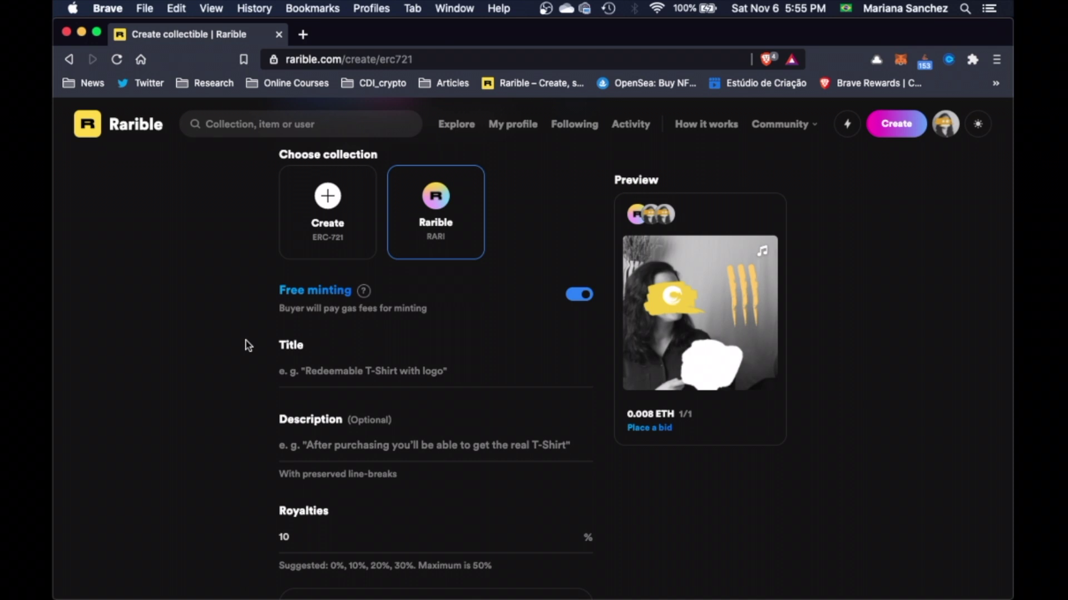
{"action": "scroll", "coordinate": [245, 344], "scroll_direction": "down", "scroll_amount": 2}
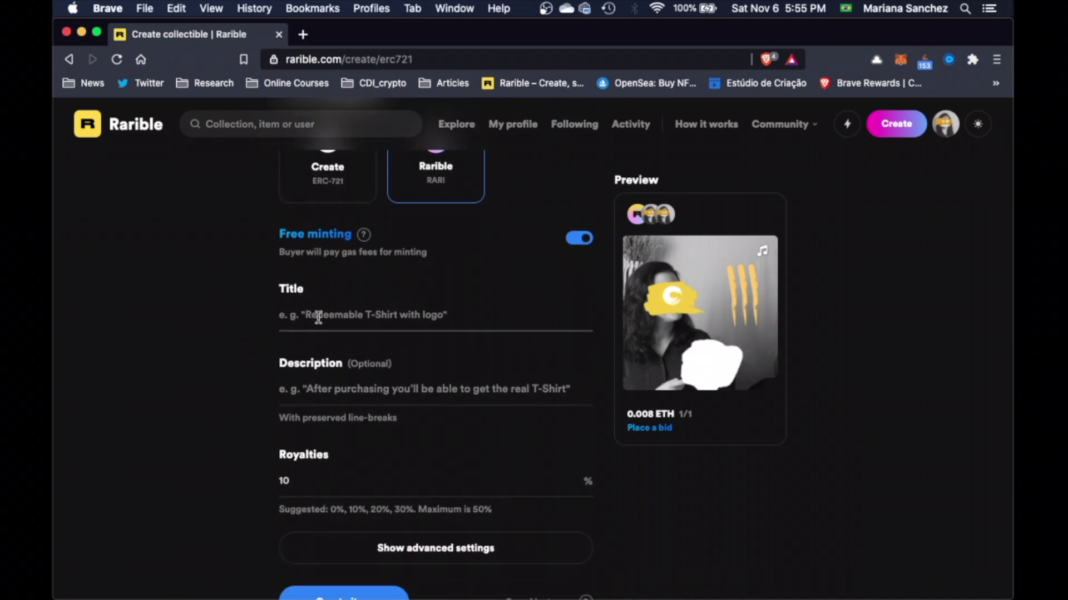
Step: Enter the title 'Beat 2' and paste the description 'Beat loop #2. Key = Eb' from the notes
{"action": "left_click", "coordinate": [309, 315]}
{"action": "type", "text": "Beat"}
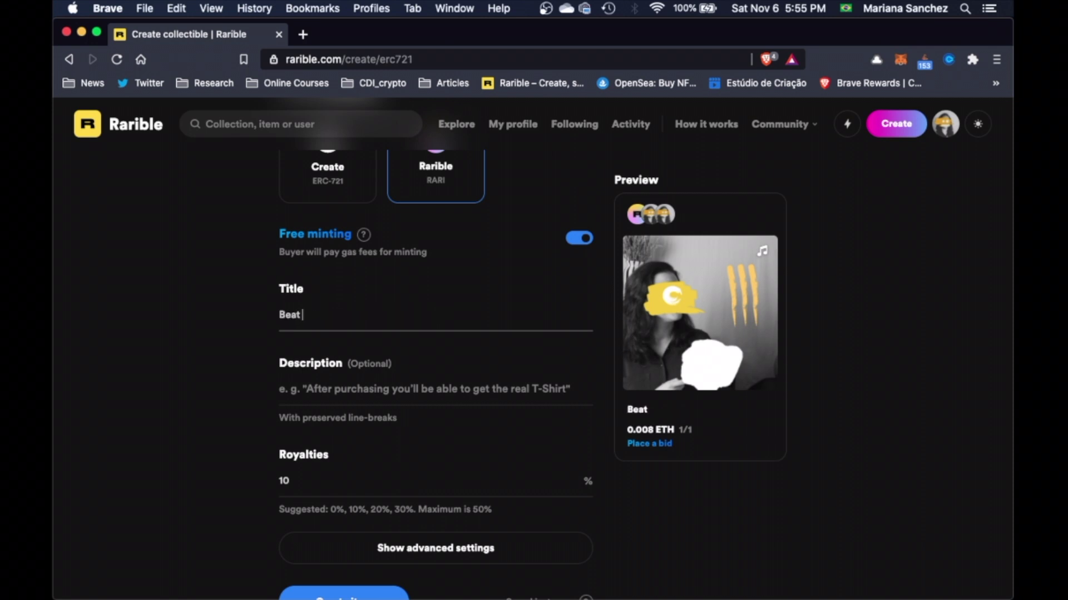
{"action": "type", "text": " 2"}
{"action": "left_click", "coordinate": [308, 385]}
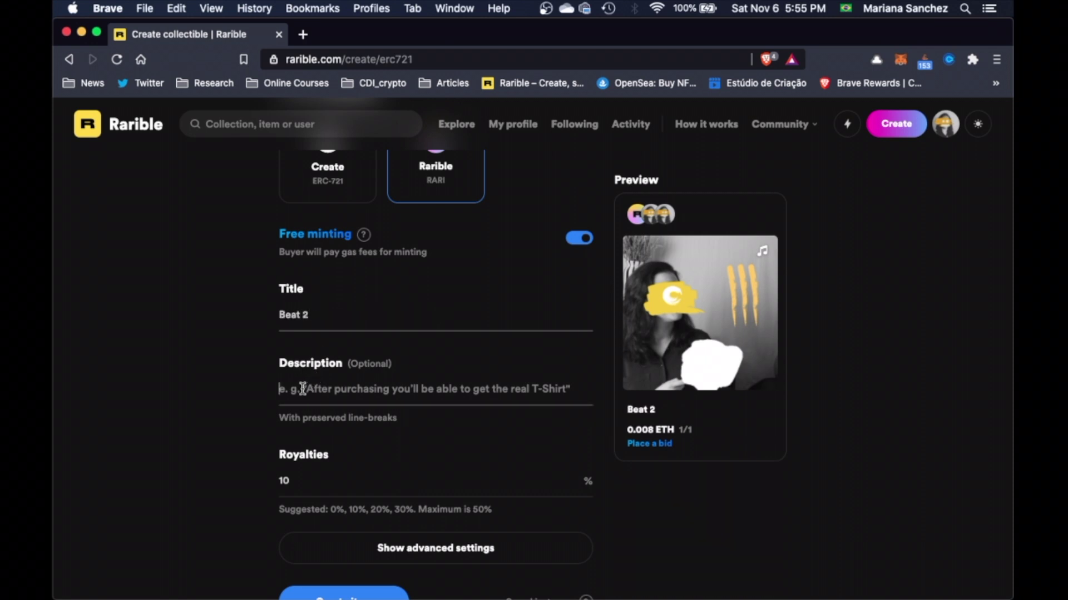
{"action": "key", "text": "super+Tab"}
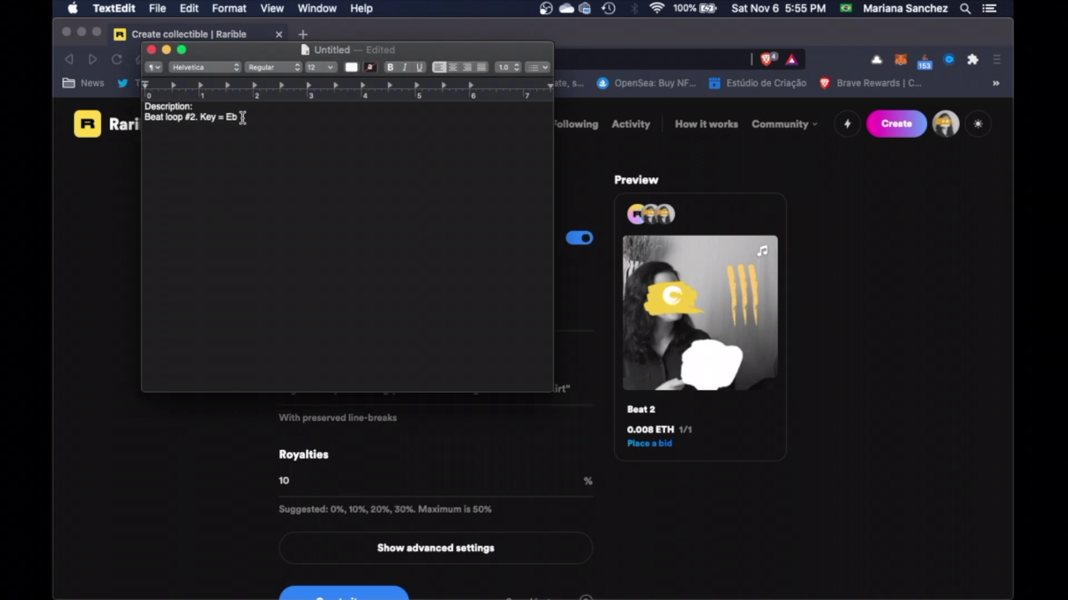
{"action": "left_click_drag", "start_coordinate": [239, 118], "coordinate": [147, 118]}
{"action": "key", "text": "super+c"}
{"action": "key", "text": "super+Tab"}
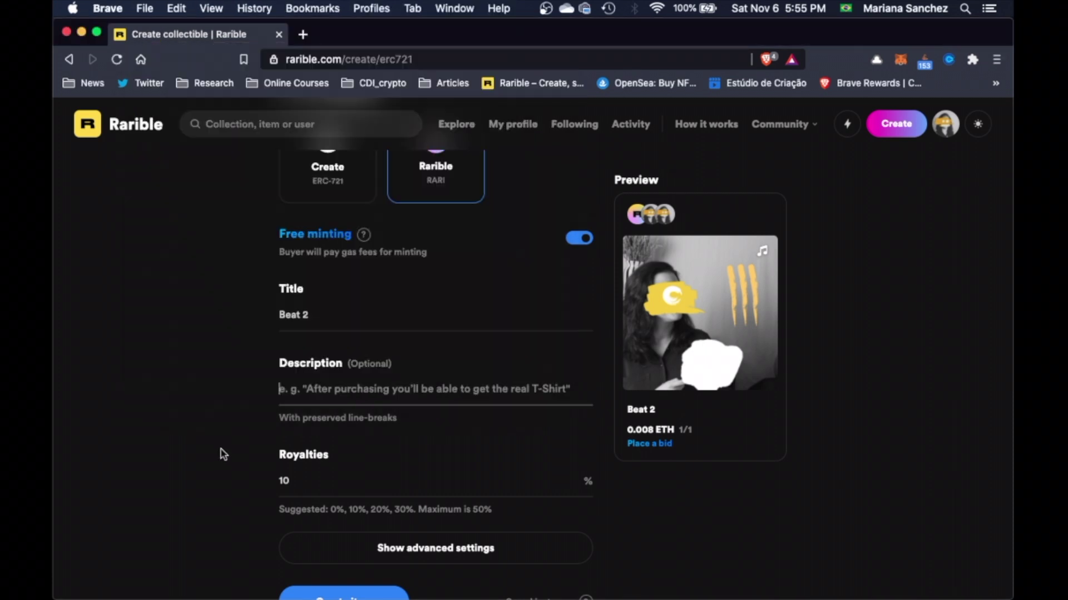
{"action": "key", "text": "super+v"}
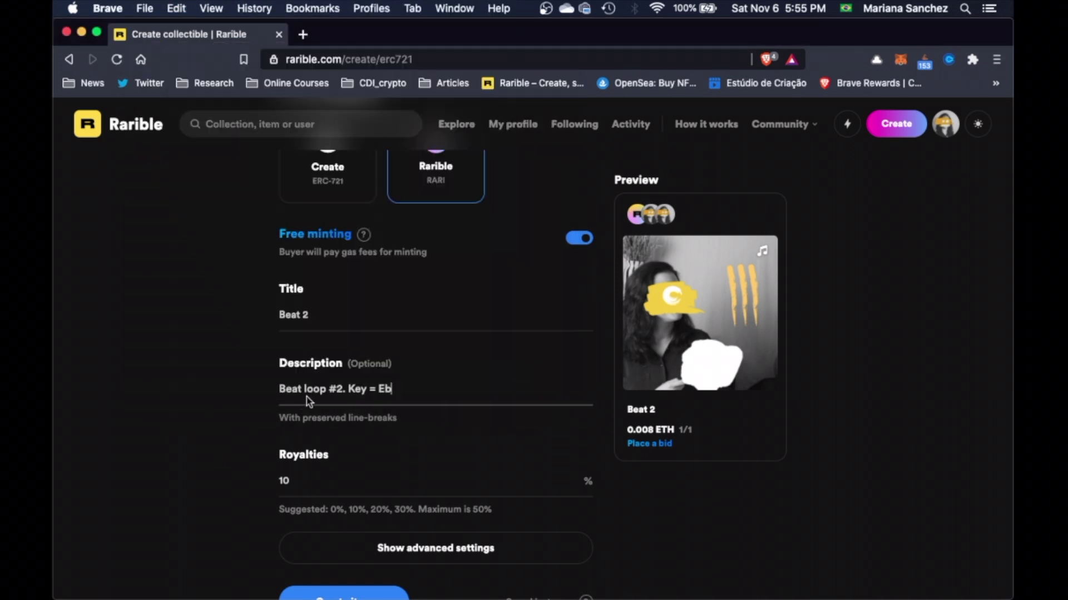
{"action": "scroll", "coordinate": [240, 401], "scroll_direction": "down", "scroll_amount": 2}
{"action": "scroll", "coordinate": [240, 401], "scroll_direction": "down", "scroll_amount": 2}
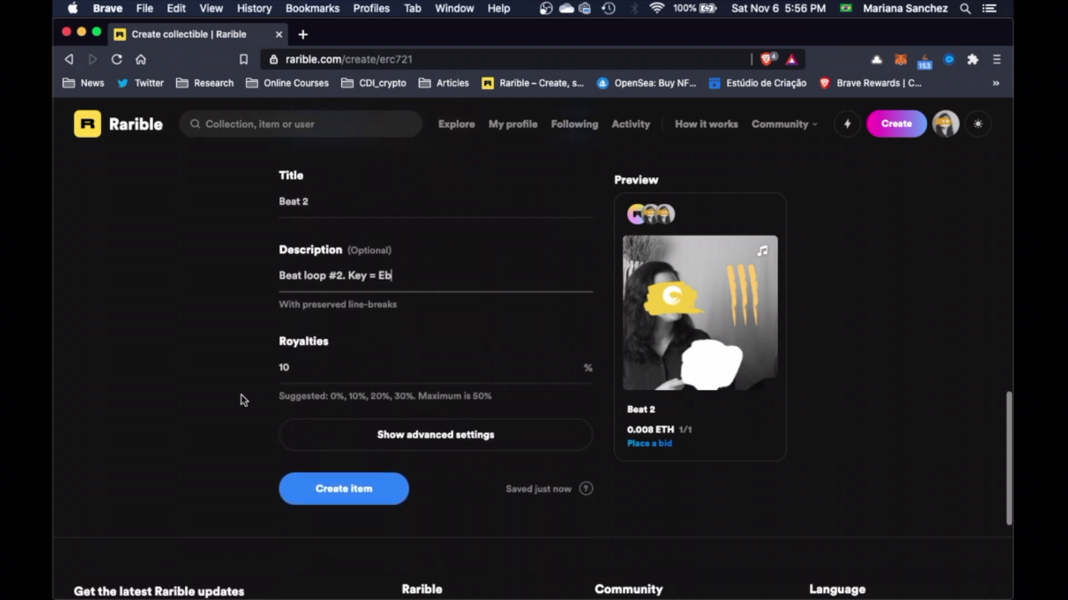
{"action": "scroll", "coordinate": [241, 400], "scroll_direction": "down", "scroll_amount": 1}
{"action": "scroll", "coordinate": [241, 401], "scroll_direction": "down", "scroll_amount": 1}
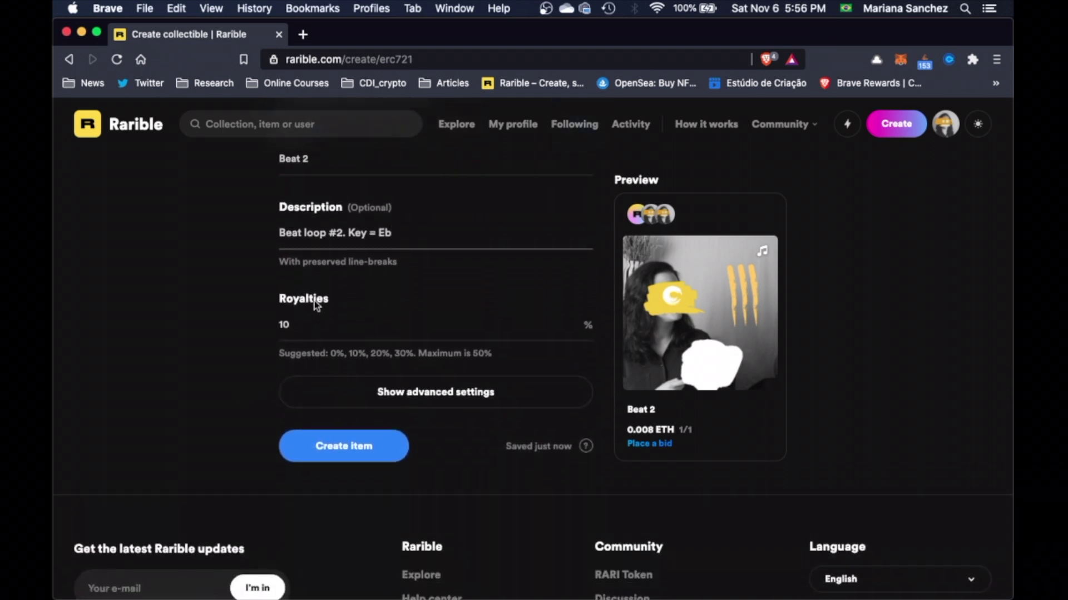
{"action": "scroll", "coordinate": [236, 312], "scroll_direction": "down", "scroll_amount": 1}
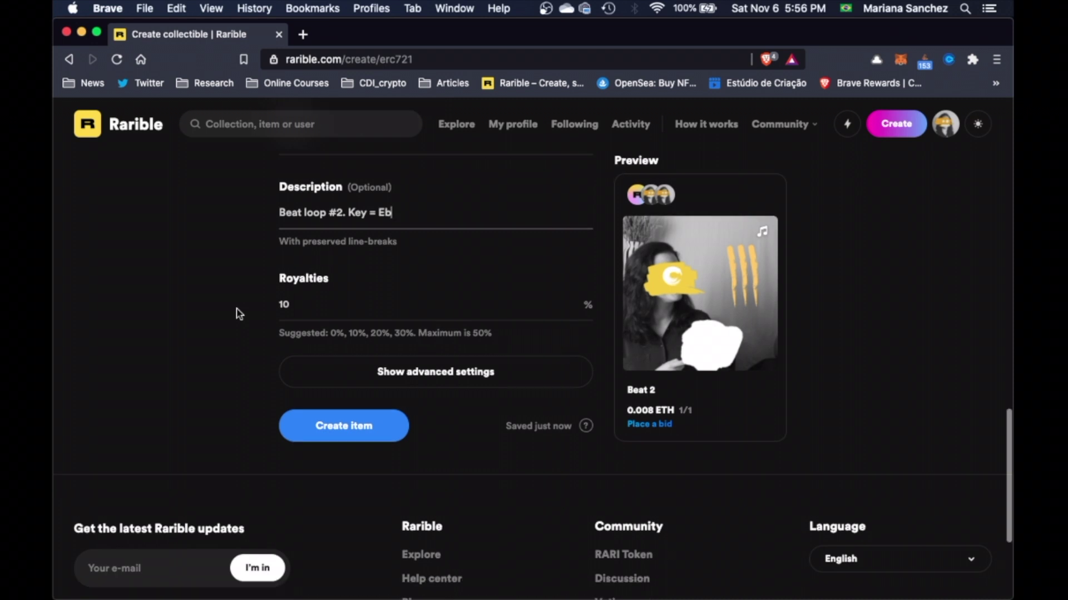
{"action": "scroll", "coordinate": [236, 313], "scroll_direction": "down", "scroll_amount": 1}
Step: Show the advanced settings, then submit Beat 2 with Create item
{"action": "left_click", "coordinate": [377, 338]}
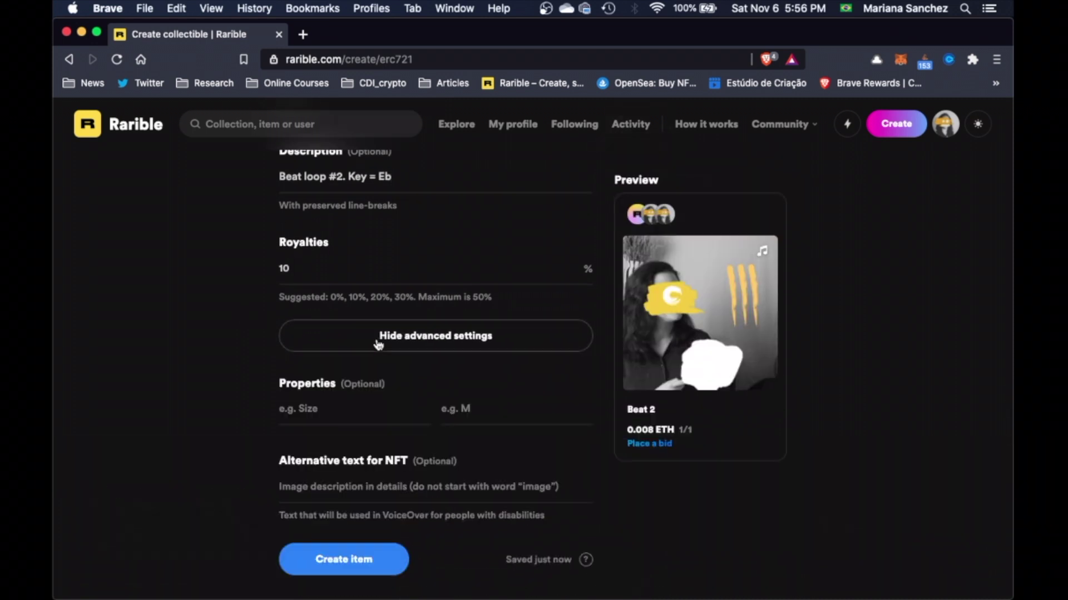
{"action": "scroll", "coordinate": [220, 401], "scroll_direction": "down", "scroll_amount": 1}
{"action": "scroll", "coordinate": [220, 401], "scroll_direction": "down", "scroll_amount": 1}
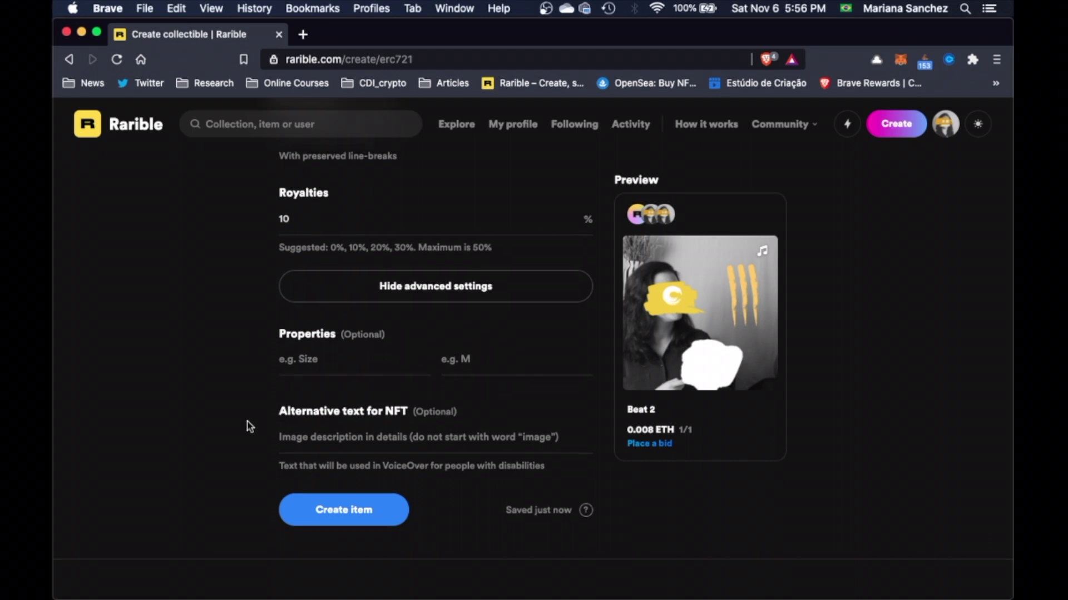
{"action": "scroll", "coordinate": [247, 427], "scroll_direction": "down", "scroll_amount": 1}
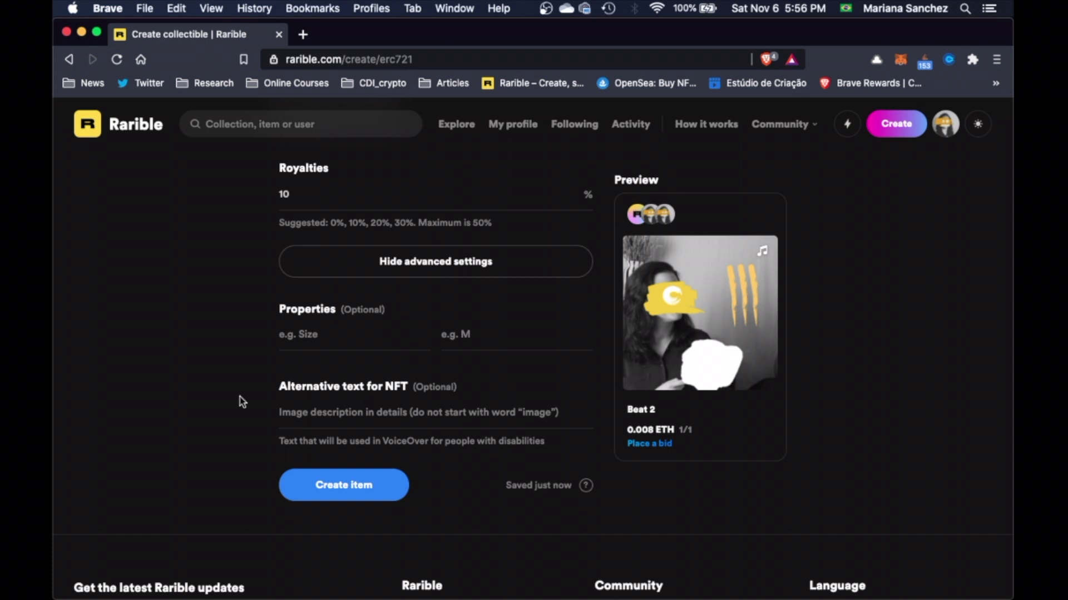
{"action": "scroll", "coordinate": [240, 402], "scroll_direction": "down", "scroll_amount": 2}
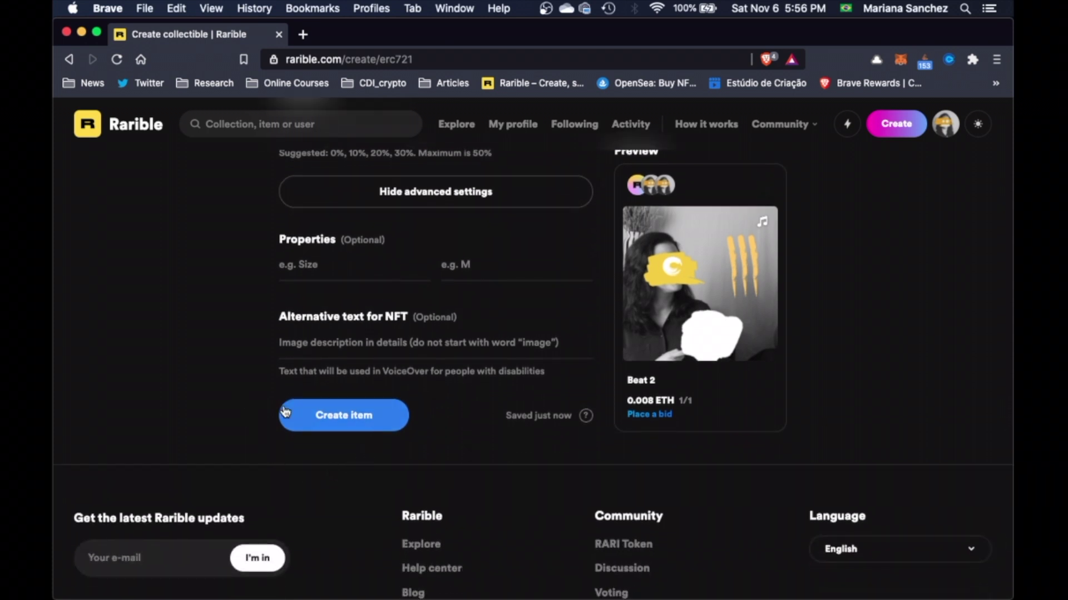
{"action": "left_click", "coordinate": [329, 423]}
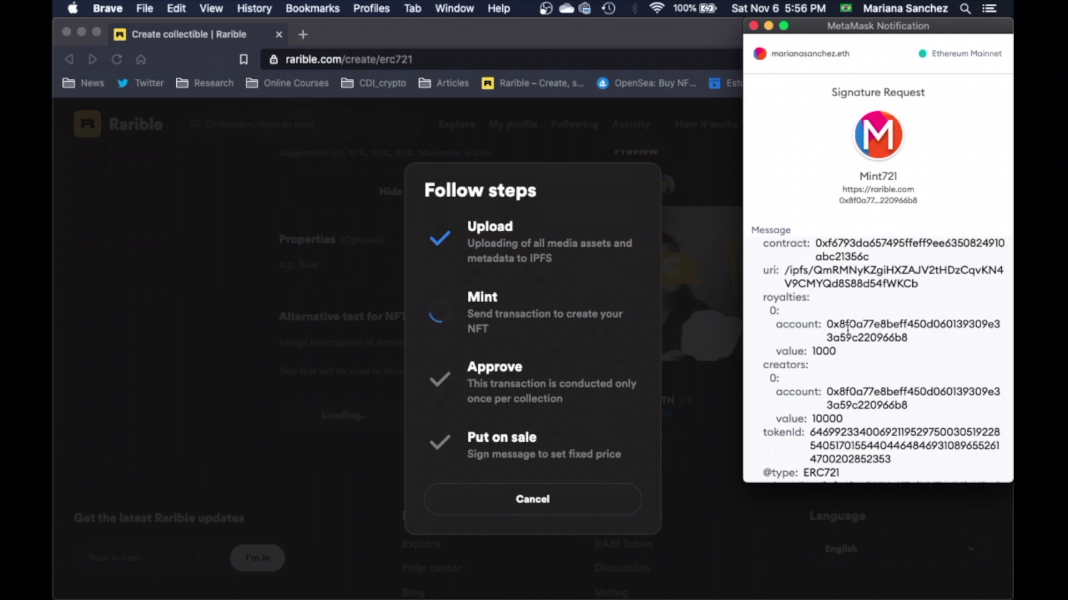
{"action": "scroll", "coordinate": [847, 330], "scroll_direction": "down", "scroll_amount": 3}
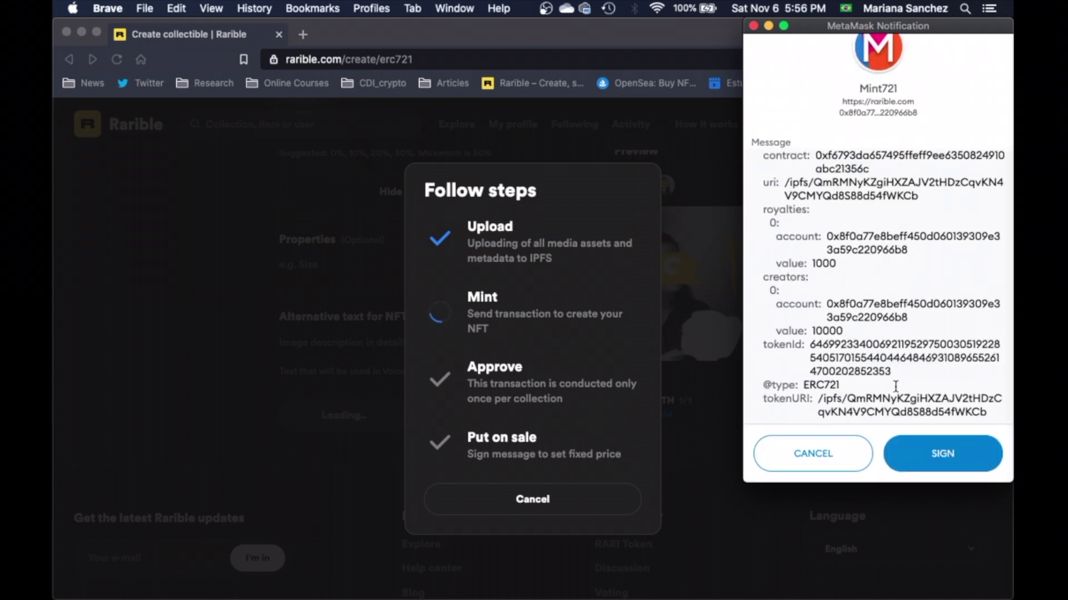
Step: Sign the Mint and Put on sale signature requests in MetaMask
{"action": "left_click", "coordinate": [937, 455]}
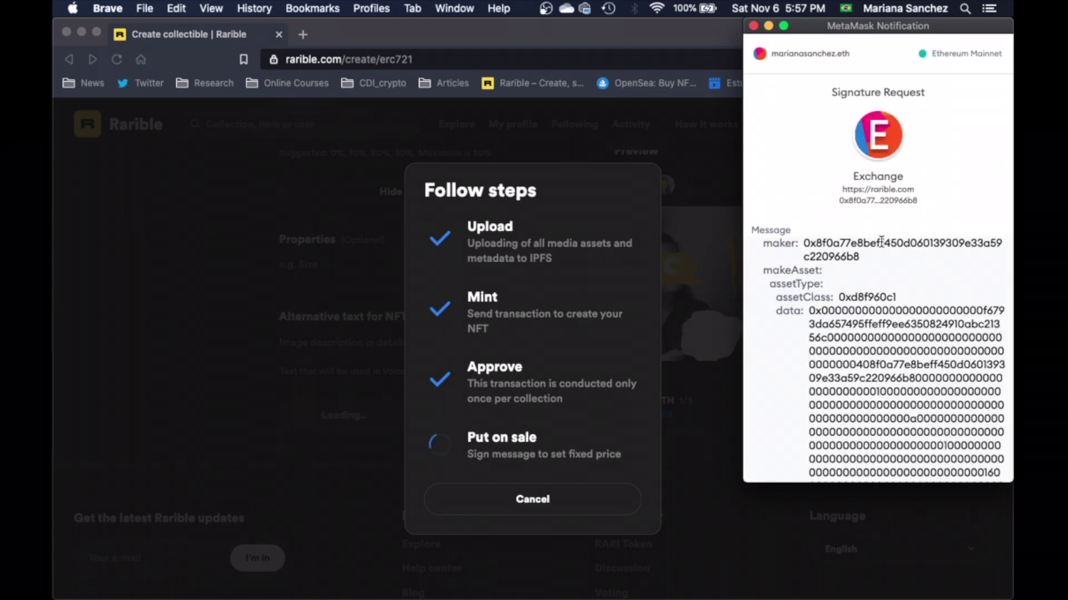
{"action": "scroll", "coordinate": [881, 241], "scroll_direction": "down", "scroll_amount": 3}
{"action": "scroll", "coordinate": [881, 241], "scroll_direction": "down", "scroll_amount": 3}
{"action": "scroll", "coordinate": [881, 242], "scroll_direction": "down", "scroll_amount": 5}
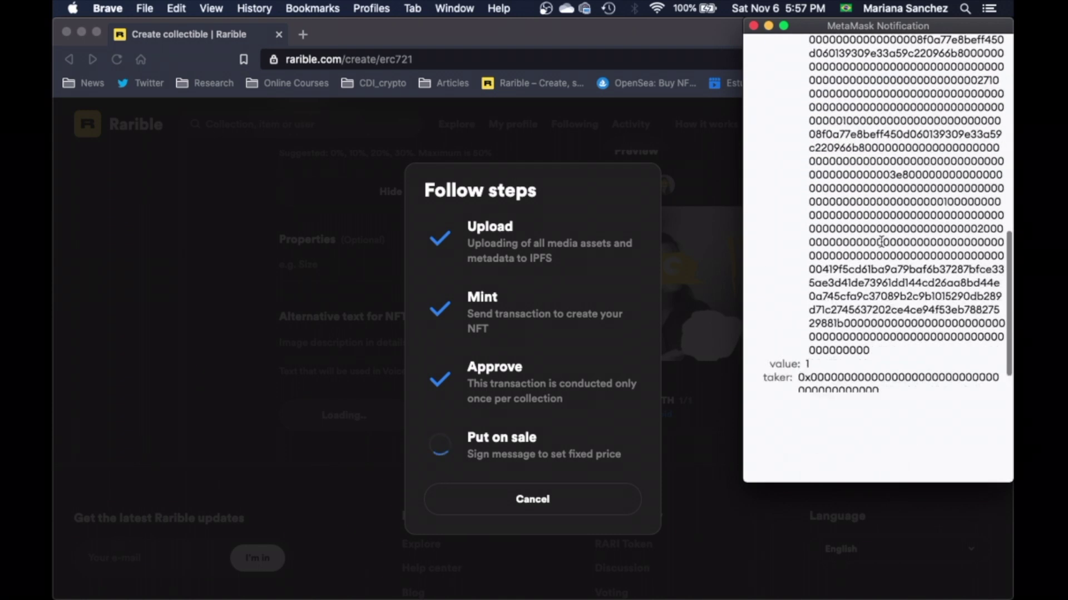
{"action": "scroll", "coordinate": [882, 246], "scroll_direction": "down", "scroll_amount": 3}
{"action": "scroll", "coordinate": [881, 246], "scroll_direction": "down", "scroll_amount": 5}
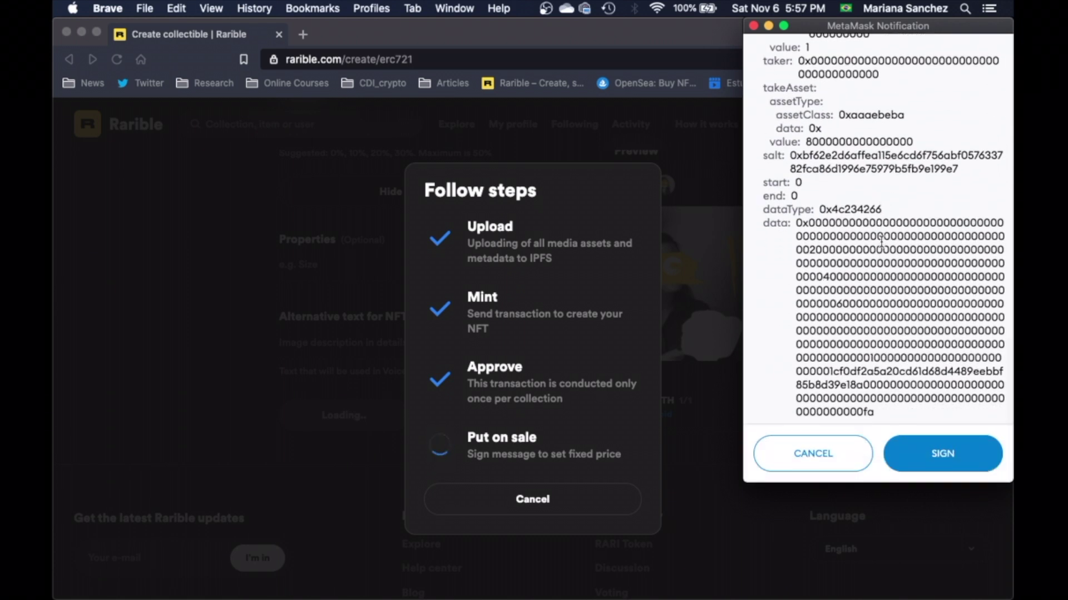
{"action": "left_click", "coordinate": [932, 454]}
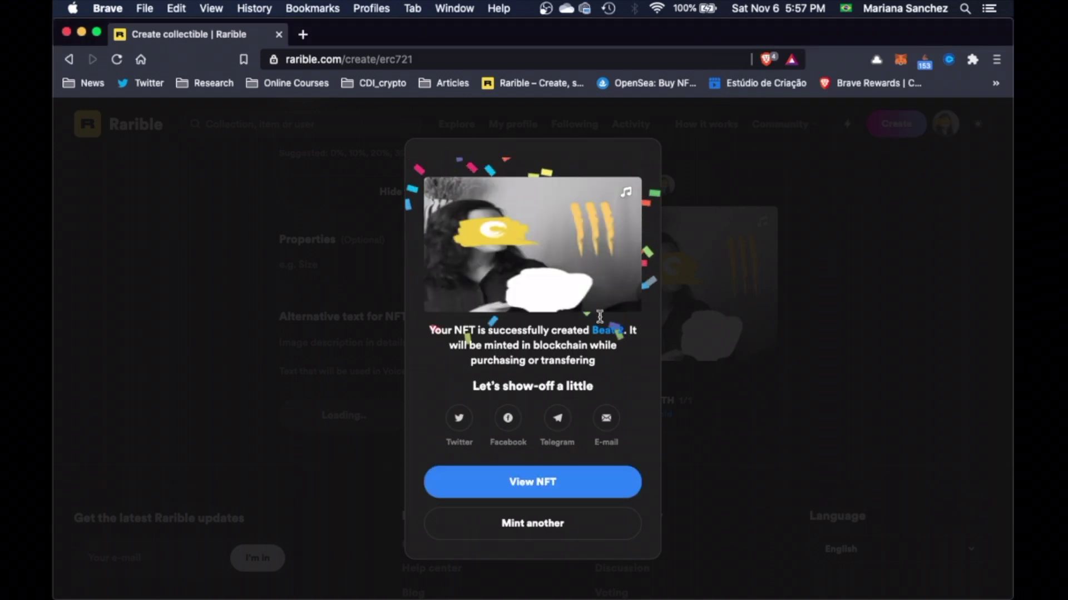
Step: View the new Beat 2 NFT from the success dialog
{"action": "left_click", "coordinate": [541, 482]}
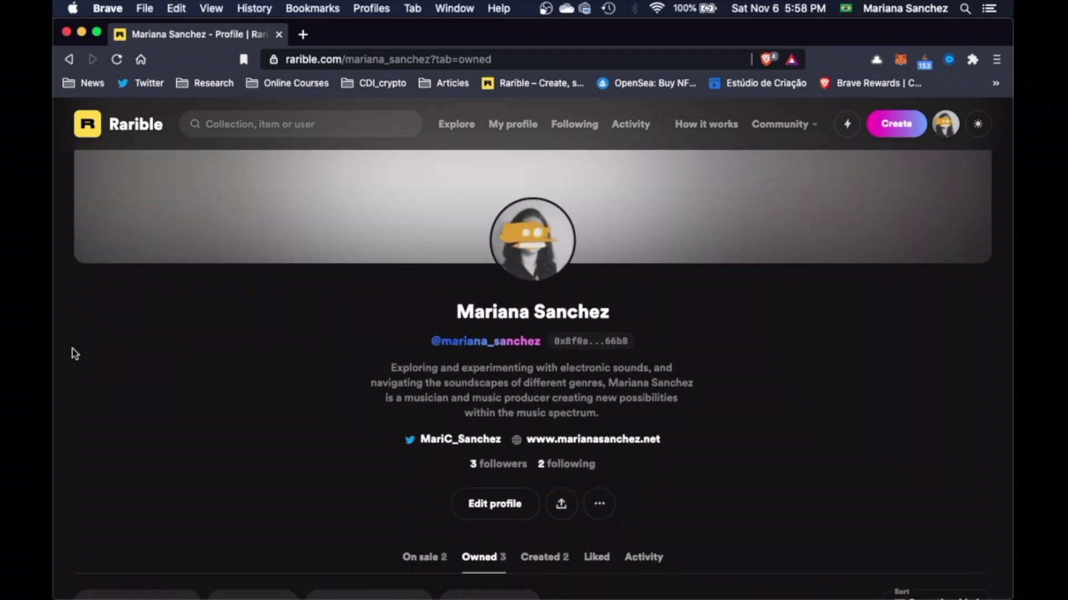
{"action": "scroll", "coordinate": [72, 353], "scroll_direction": "down", "scroll_amount": 1}
{"action": "scroll", "coordinate": [72, 354], "scroll_direction": "down", "scroll_amount": 3}
{"action": "scroll", "coordinate": [71, 353], "scroll_direction": "down", "scroll_amount": 1}
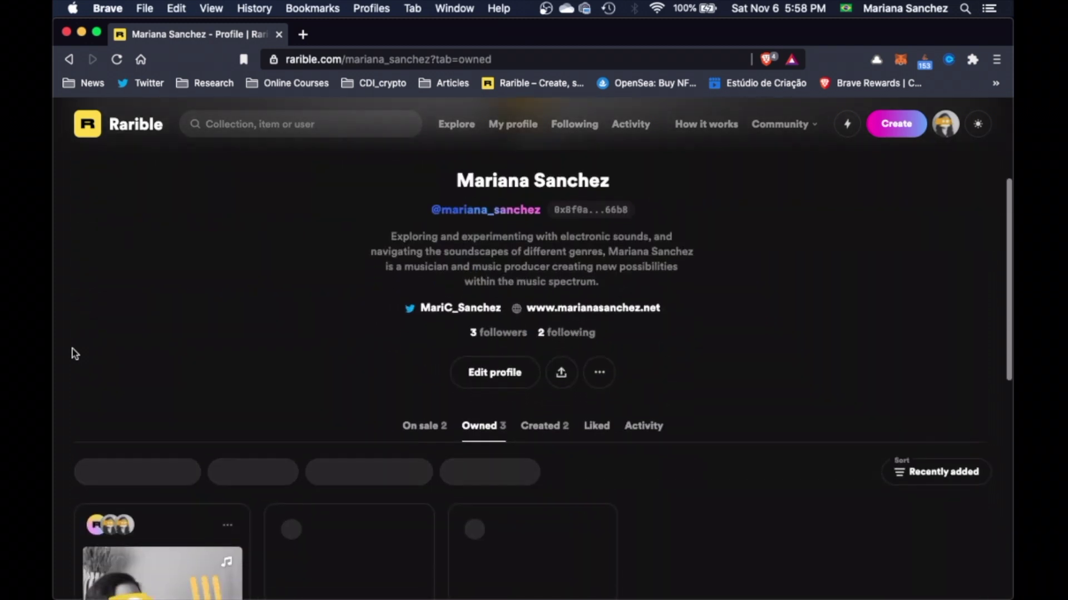
{"action": "scroll", "coordinate": [72, 354], "scroll_direction": "down", "scroll_amount": 4}
{"action": "scroll", "coordinate": [72, 354], "scroll_direction": "down", "scroll_amount": 1}
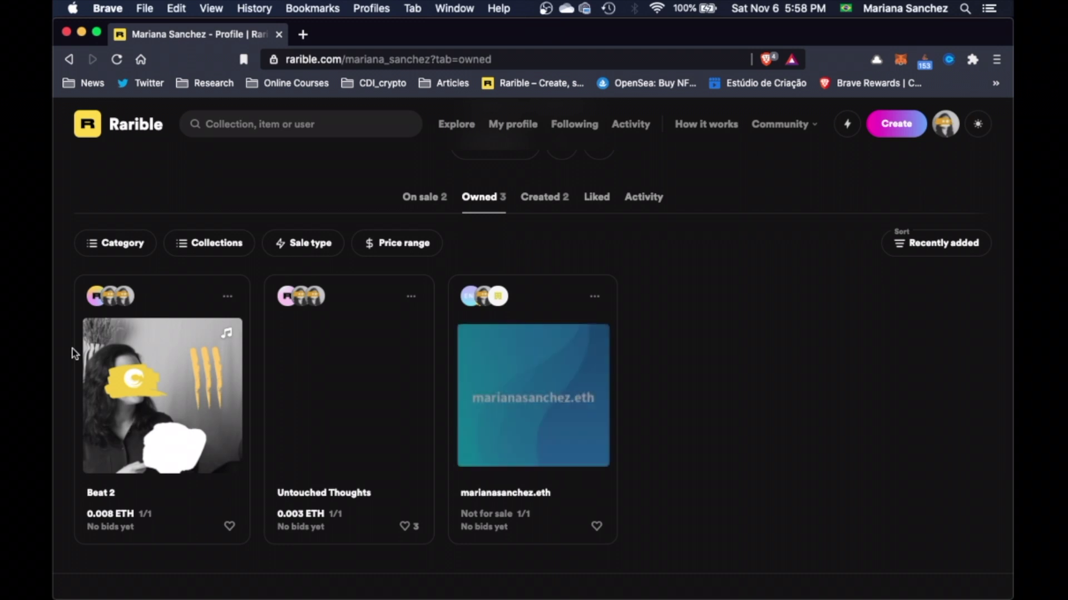
{"action": "scroll", "coordinate": [72, 354], "scroll_direction": "up", "scroll_amount": 1}
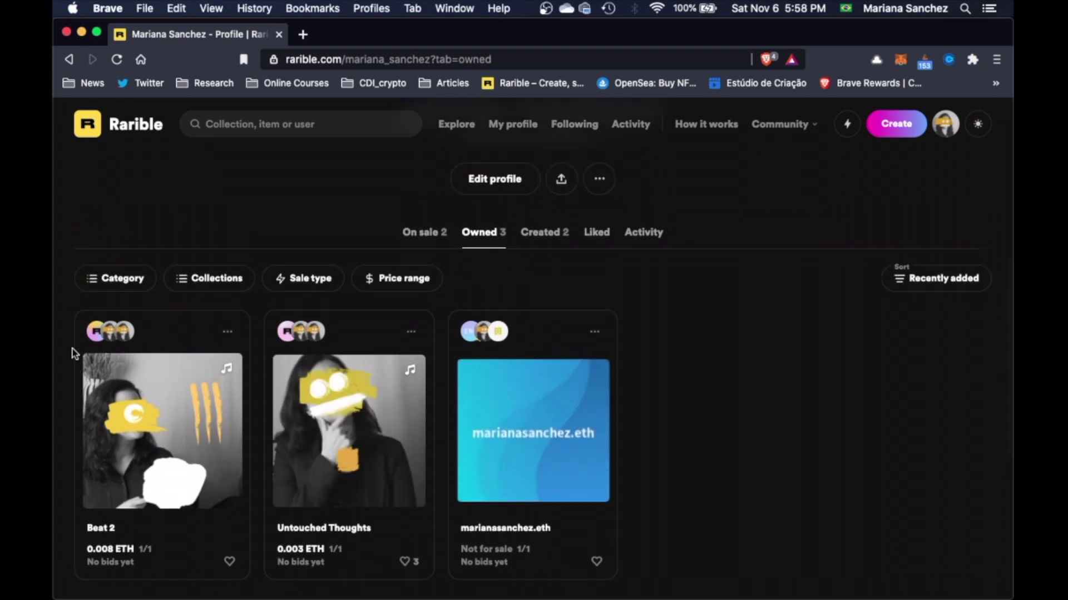
{"action": "scroll", "coordinate": [72, 354], "scroll_direction": "up", "scroll_amount": 1}
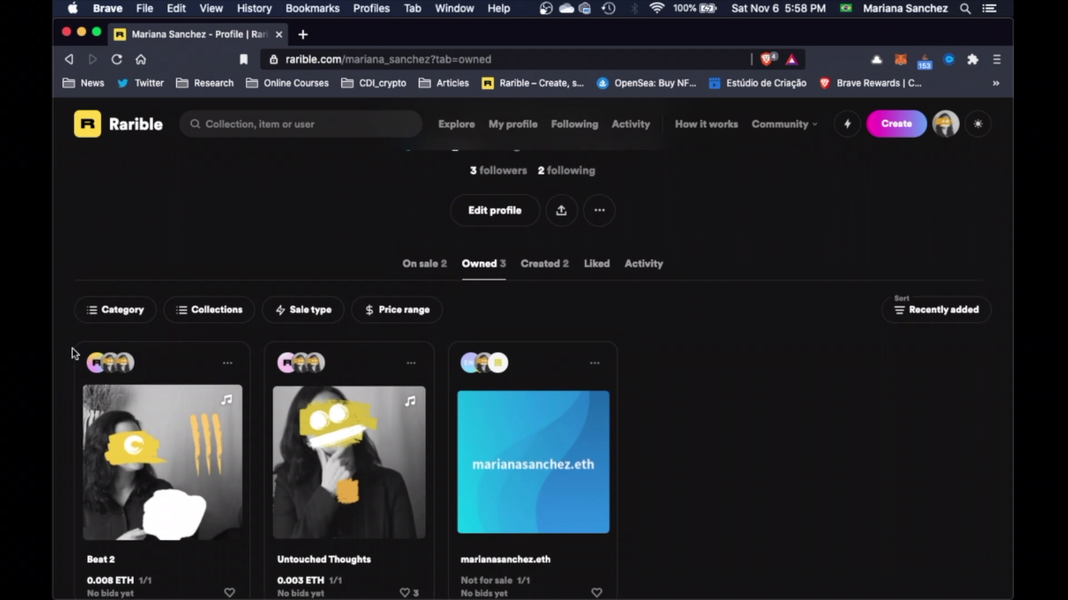
{"action": "scroll", "coordinate": [72, 354], "scroll_direction": "down", "scroll_amount": 2}
{"action": "scroll", "coordinate": [73, 353], "scroll_direction": "up", "scroll_amount": 1}
{"action": "scroll", "coordinate": [72, 354], "scroll_direction": "up", "scroll_amount": 4}
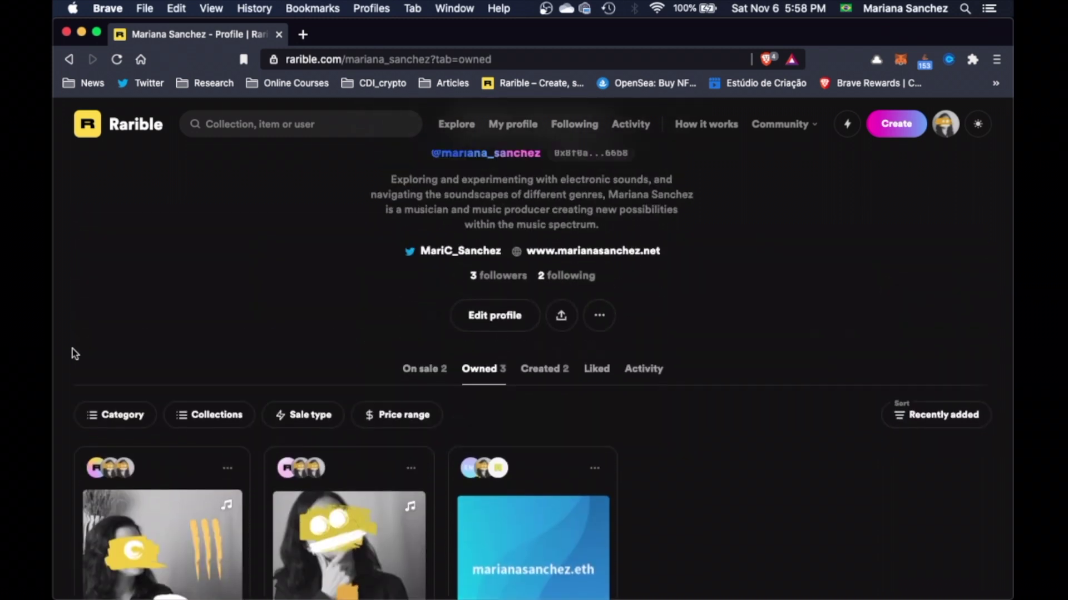
{"action": "scroll", "coordinate": [71, 353], "scroll_direction": "up", "scroll_amount": 2}
{"action": "scroll", "coordinate": [71, 354], "scroll_direction": "up", "scroll_amount": 3}
{"action": "scroll", "coordinate": [72, 354], "scroll_direction": "up", "scroll_amount": 2}
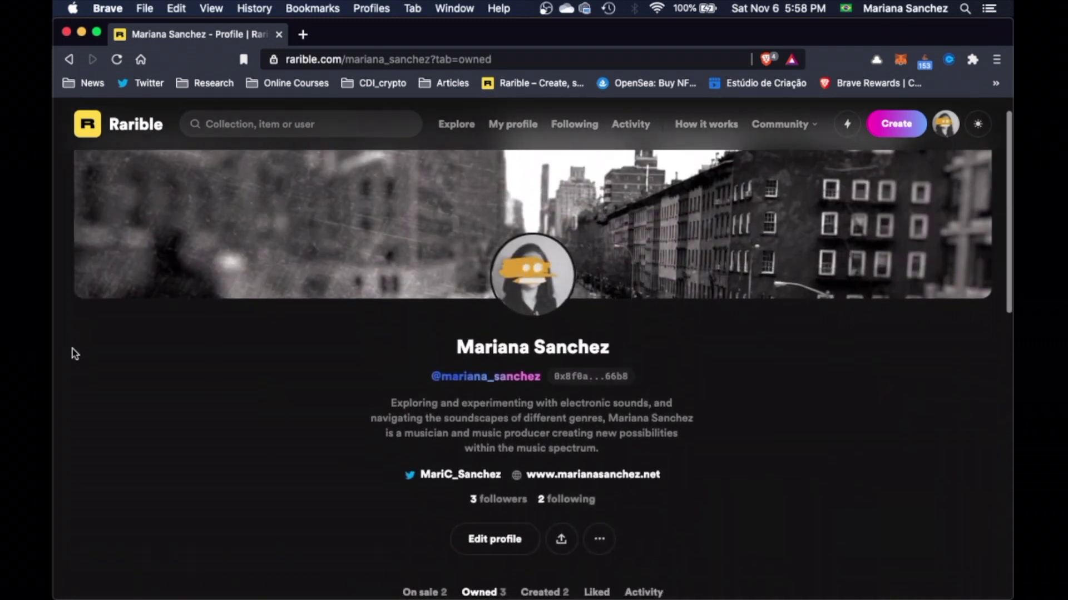
{"action": "scroll", "coordinate": [73, 353], "scroll_direction": "down", "scroll_amount": 3}
{"action": "scroll", "coordinate": [72, 354], "scroll_direction": "down", "scroll_amount": 2}
{"action": "scroll", "coordinate": [72, 355], "scroll_direction": "up", "scroll_amount": 5}
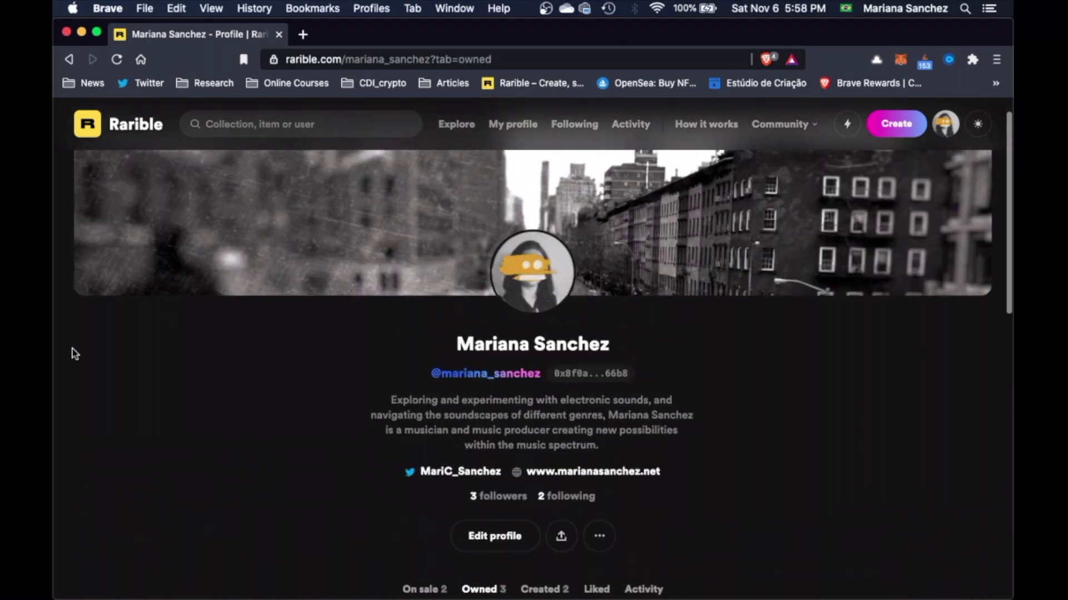